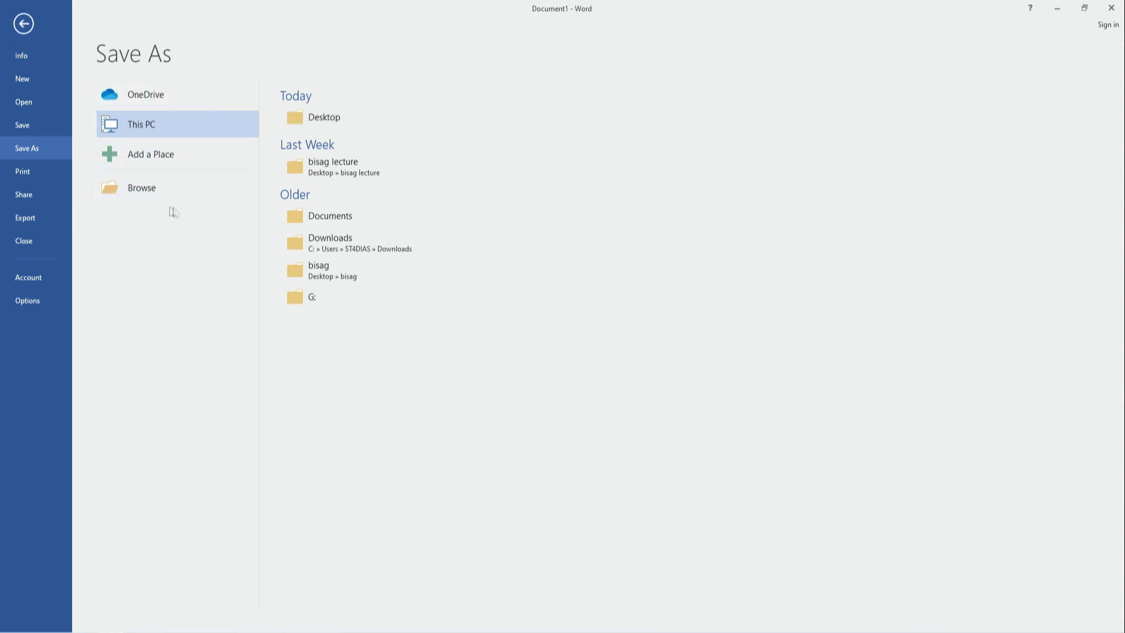
Save the resume to Local Disk (D:) as a Word Document named document1.
left_click(147, 187)
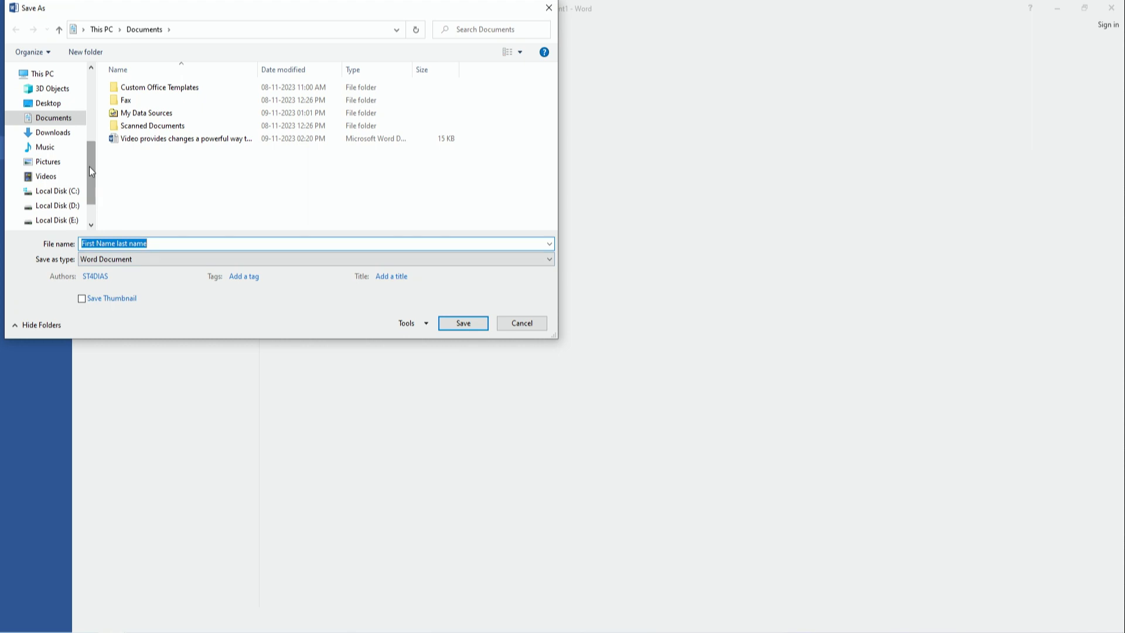
scroll(90, 164, "up", 1)
left_click_drag(95, 154, 92, 177)
left_click(68, 176)
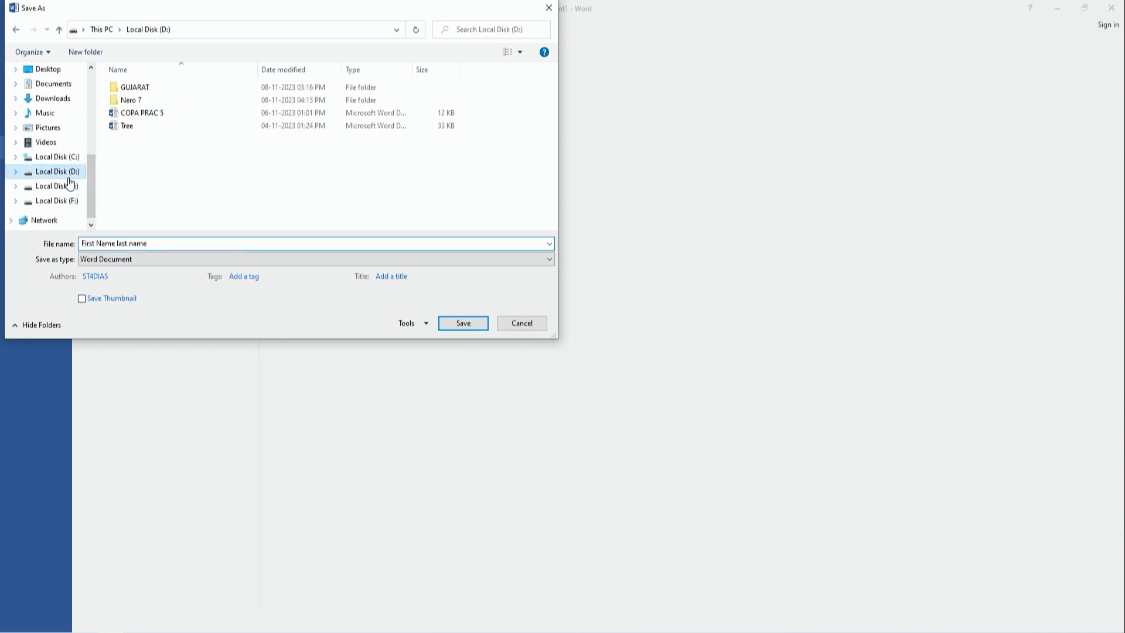
left_click(156, 243)
type("do")
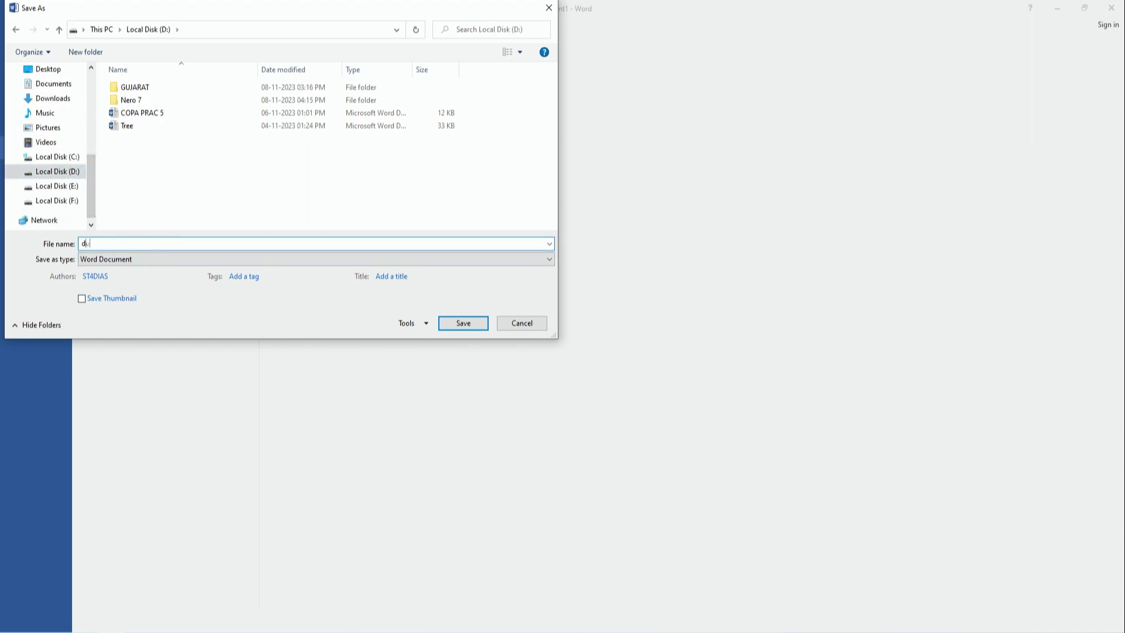
type("cument1")
left_click(94, 261)
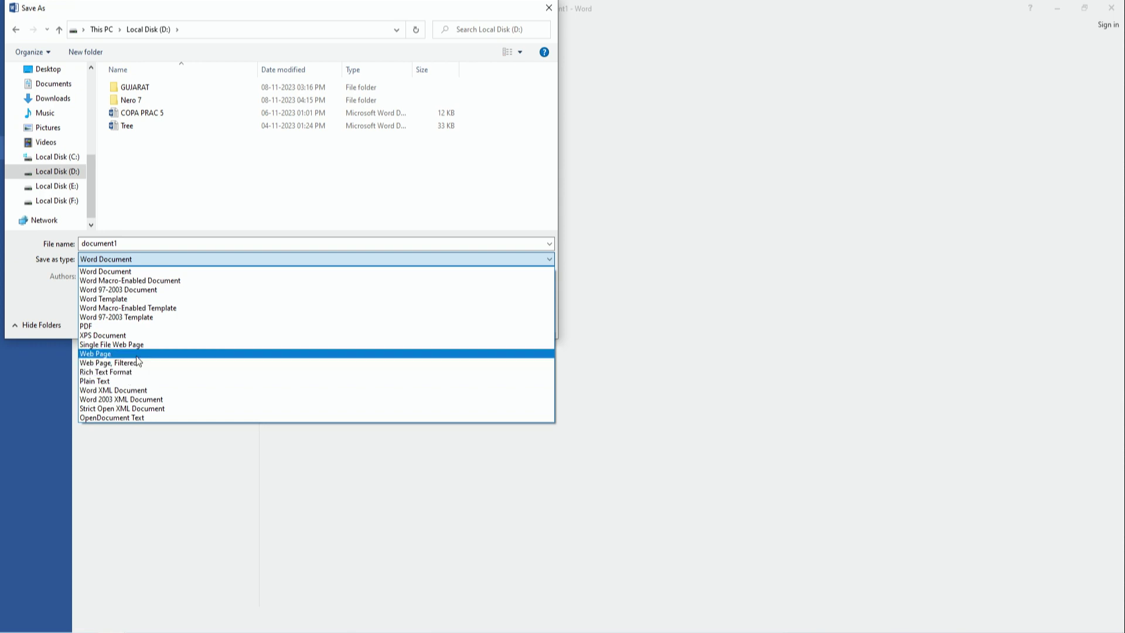
left_click(151, 270)
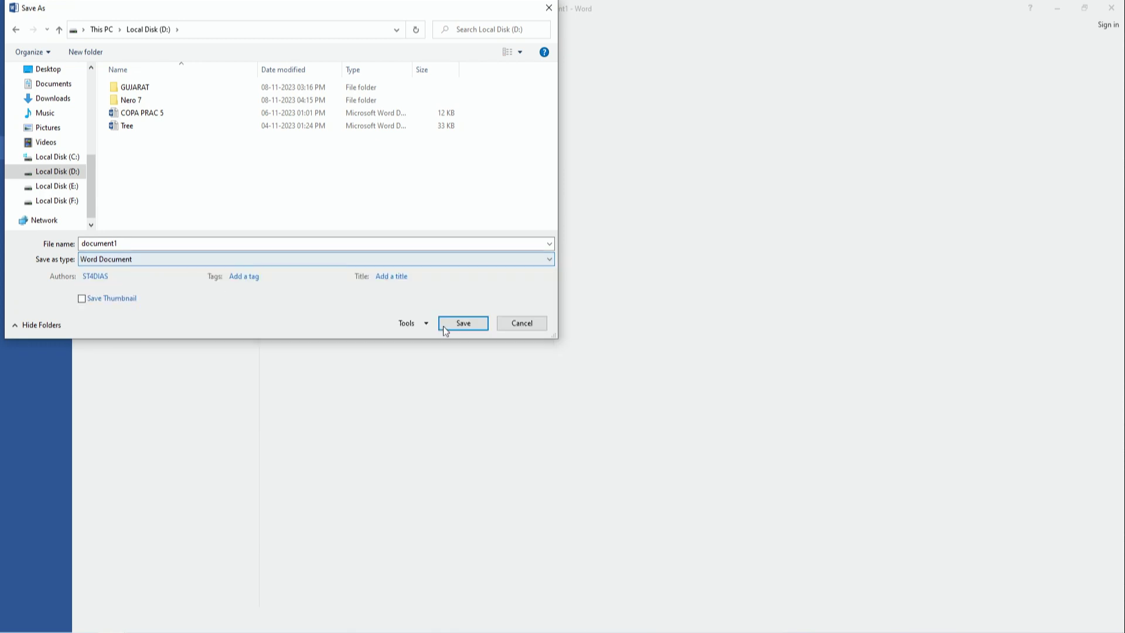
left_click(463, 324)
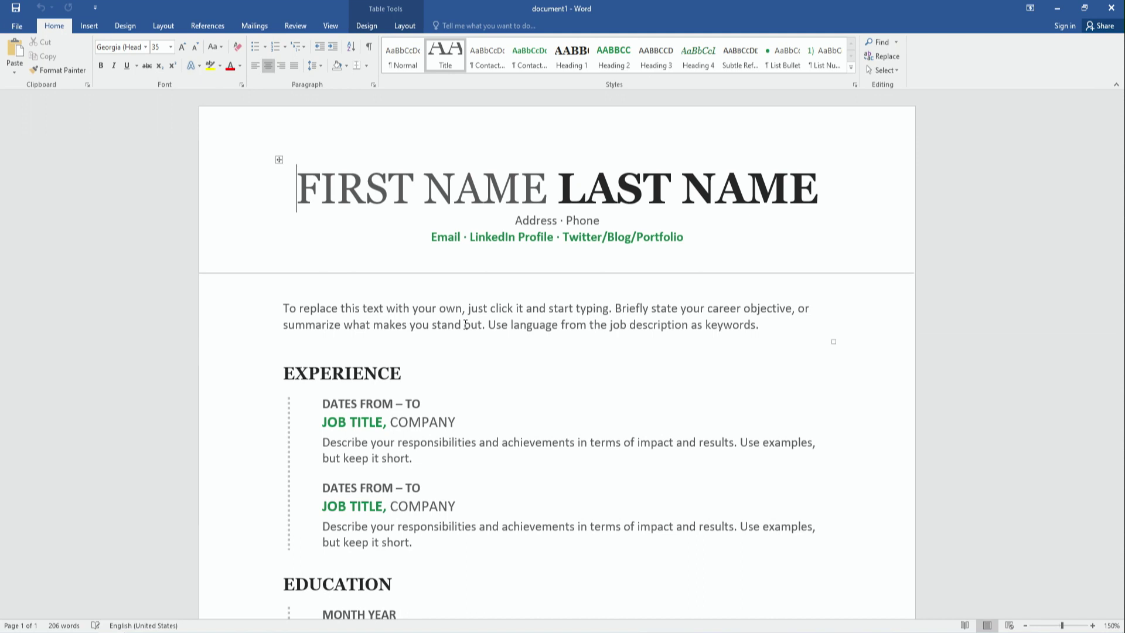
Delete the introductory placeholder paragraph above the EXPERIENCE heading.
left_click(307, 304)
left_click(511, 361)
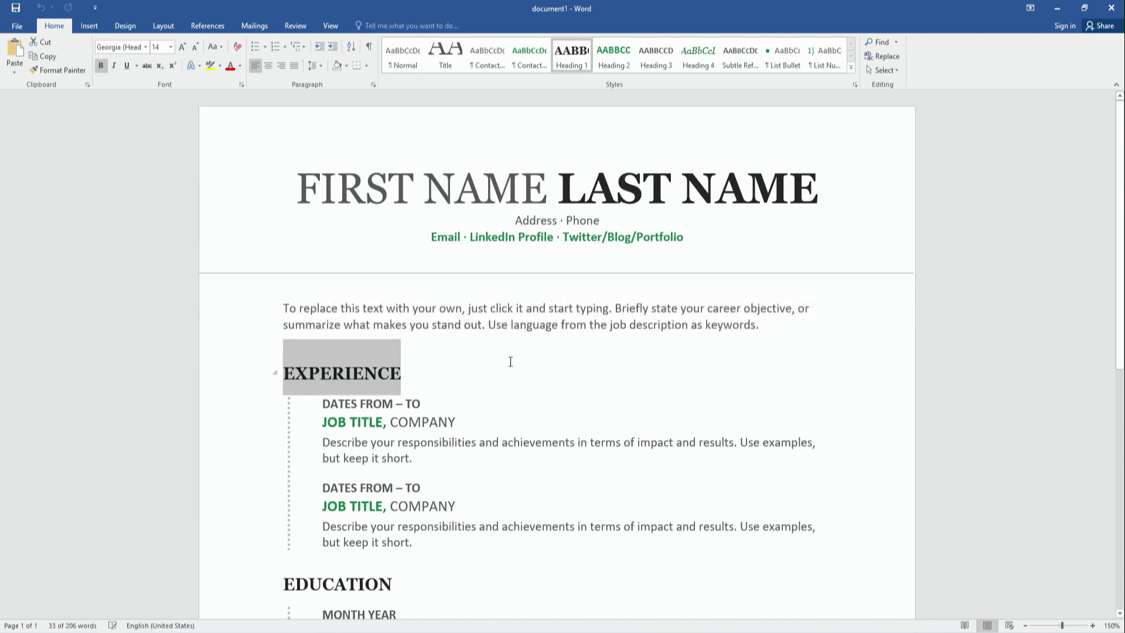
left_click(718, 341)
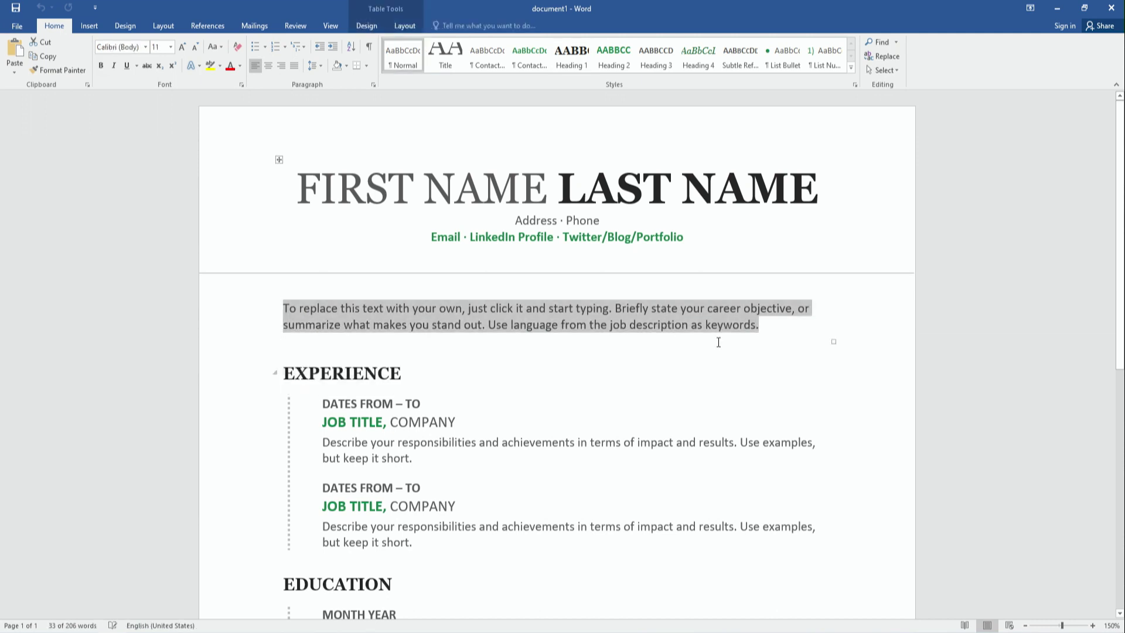
key("Delete")
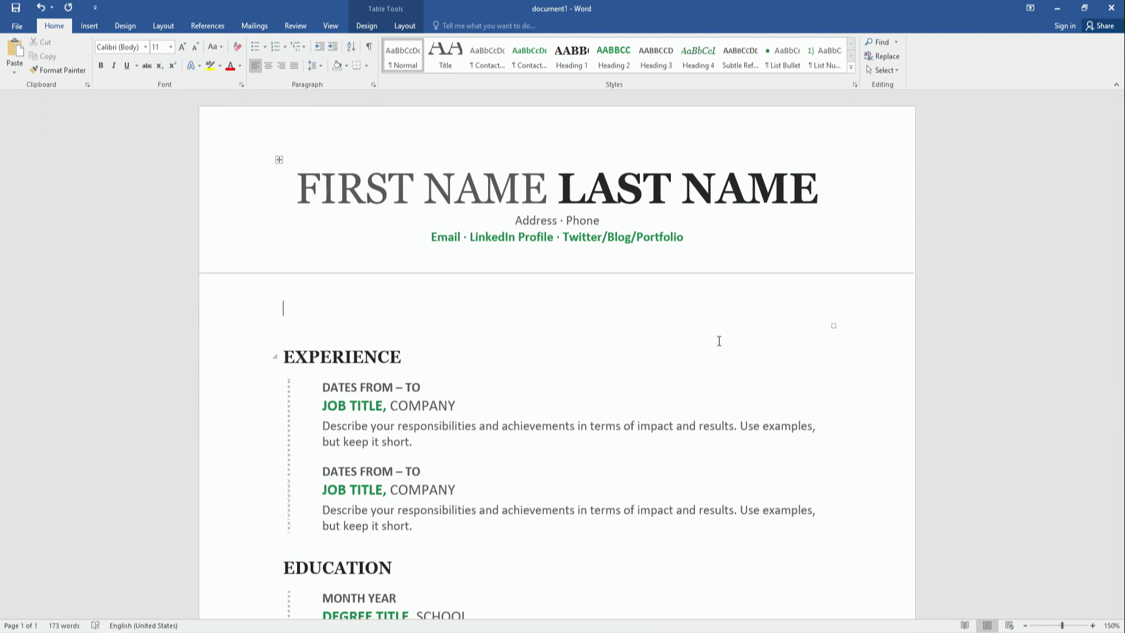
Save a copy of the edited resume to Local Disk (D:) under the name Documnet2.
left_click(9, 23)
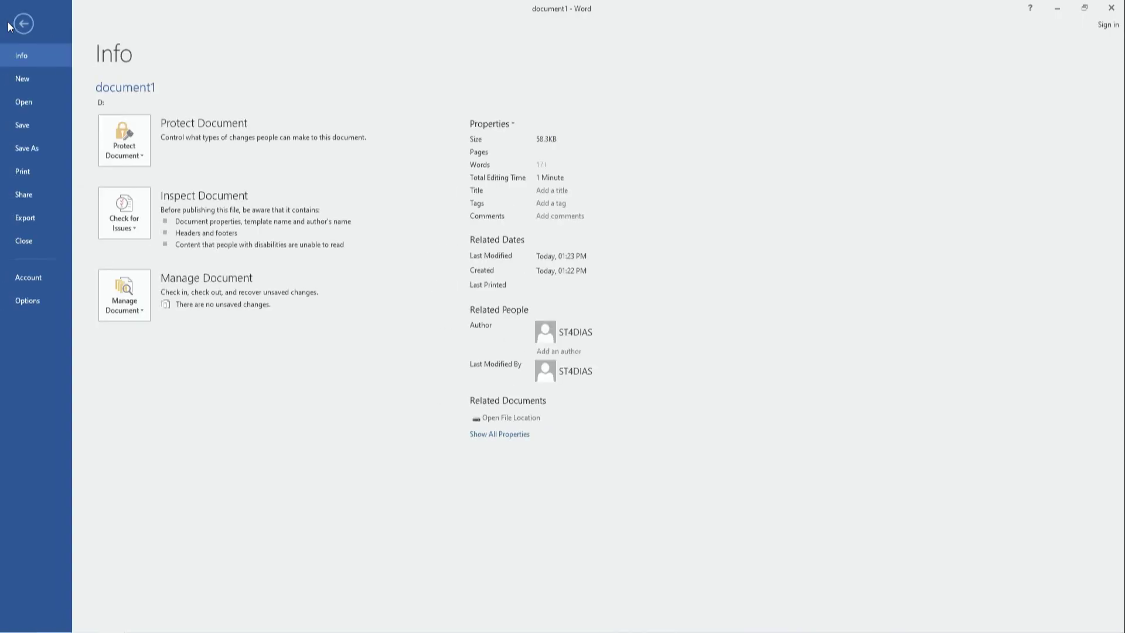
left_click(21, 145)
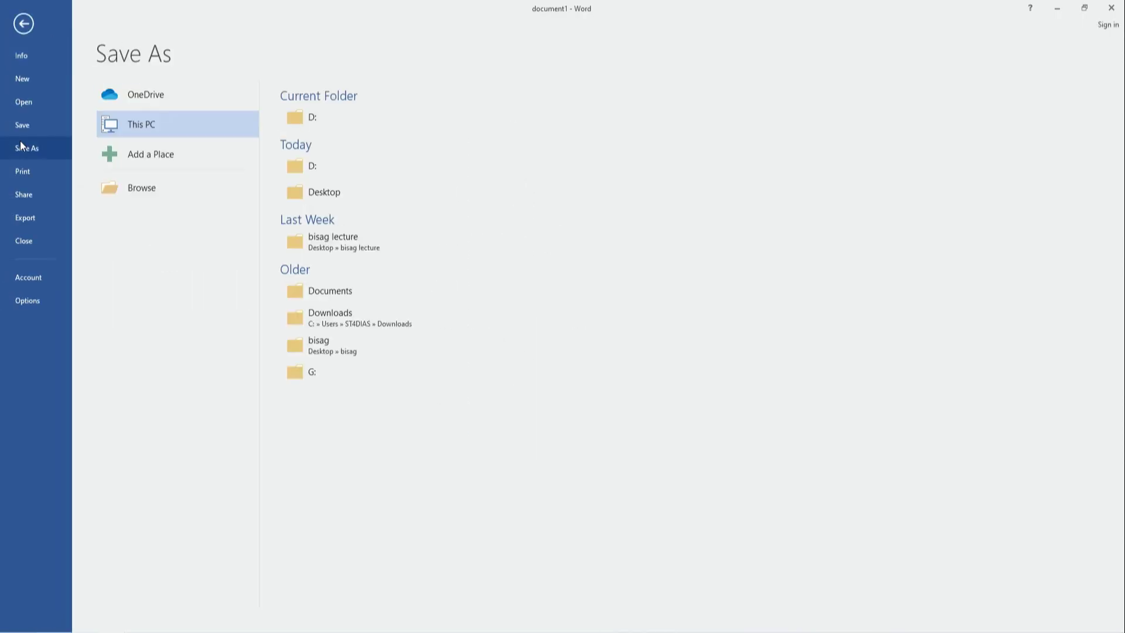
left_click(147, 195)
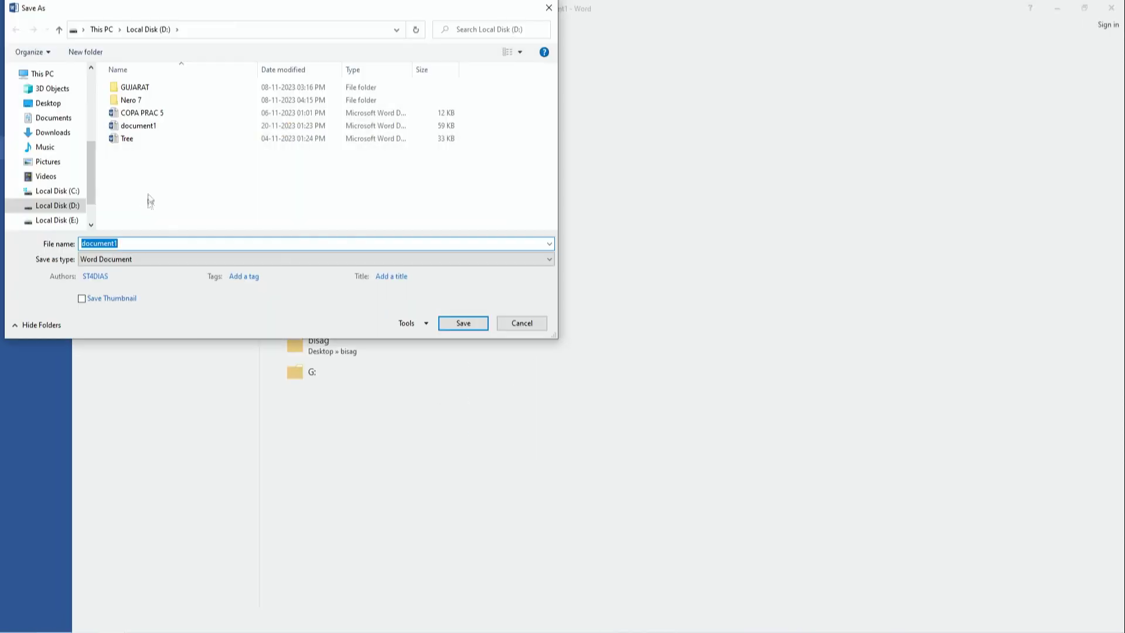
left_click(134, 246)
key("BackSpace")
key("BackSpace")
key("BackSpace")
key("BackSpace")
key("BackSpace")
key("BackSpace")
key("BackSpace")
key("BackSpace")
key("BackSpace")
type("Documnet2")
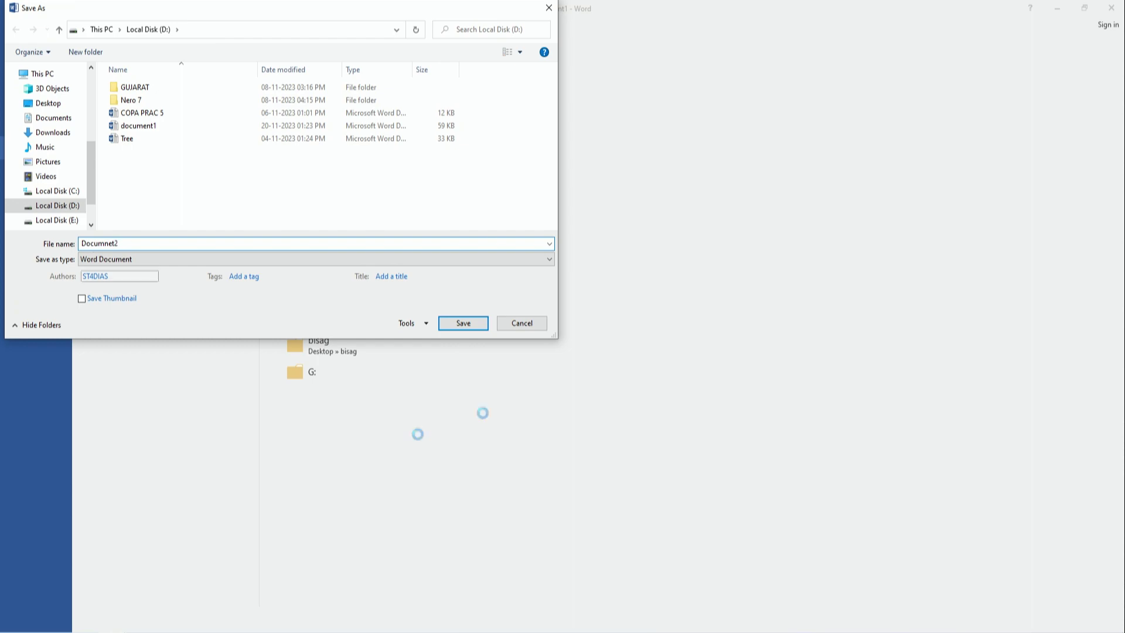
left_click(458, 324)
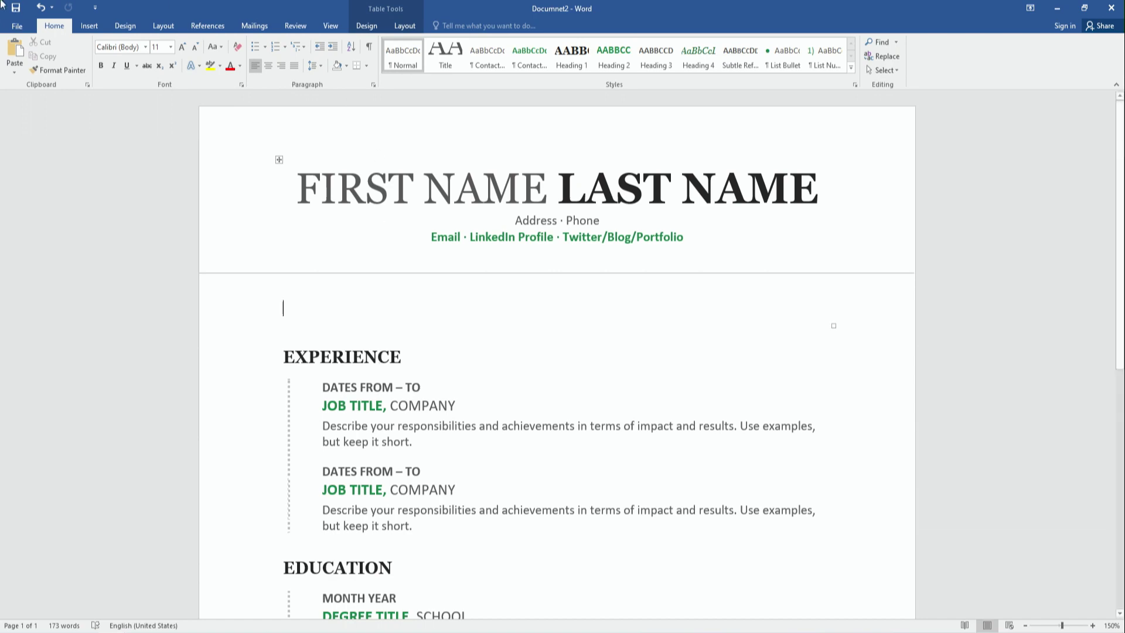
Examine the document's print settings, including the available printers, number of copies and page setup, and return to the document.
left_click(19, 26)
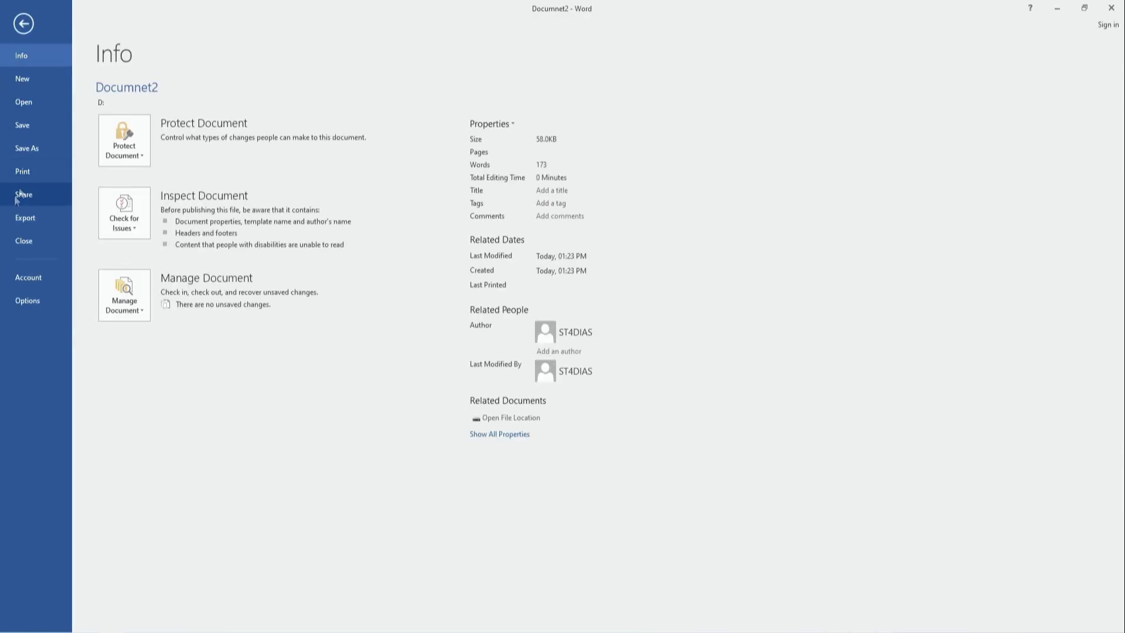
left_click(30, 170)
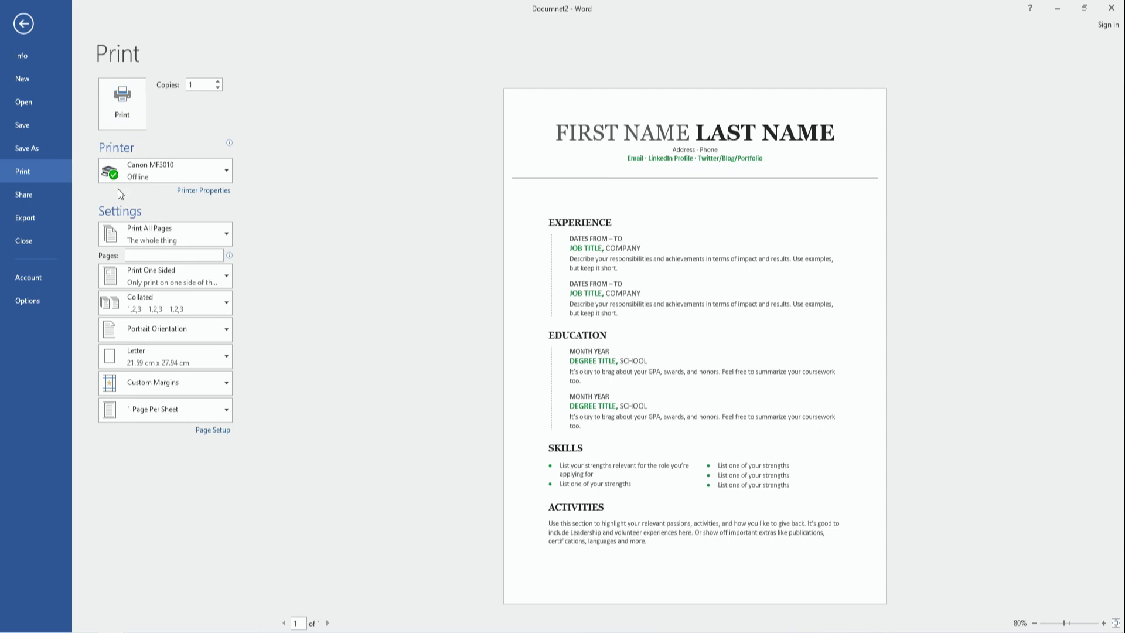
left_click(152, 174)
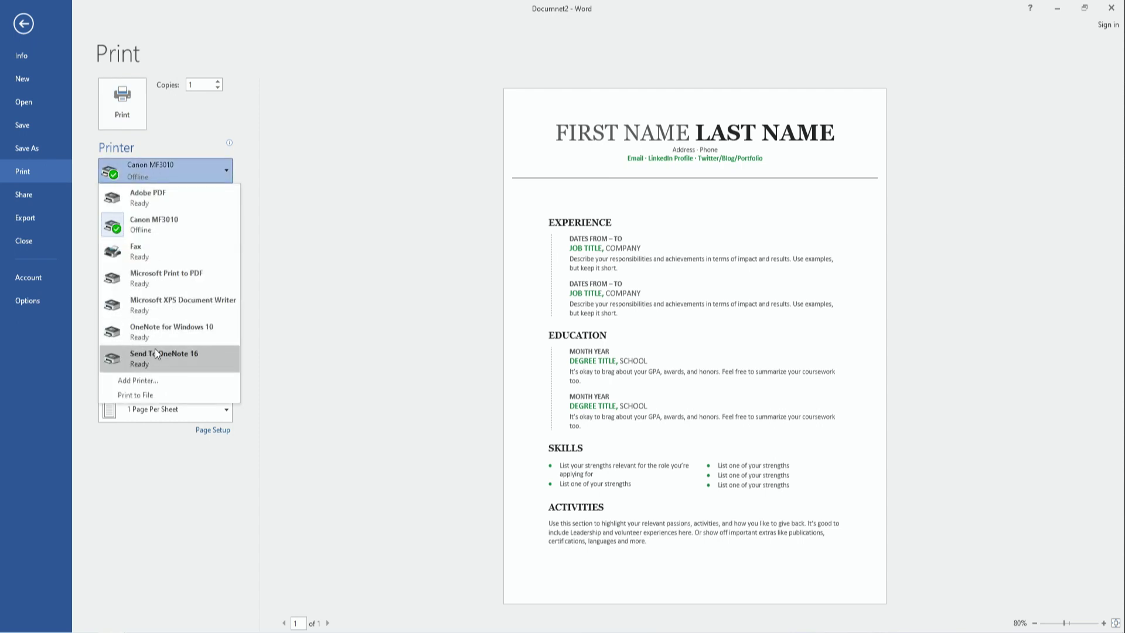
left_click(184, 174)
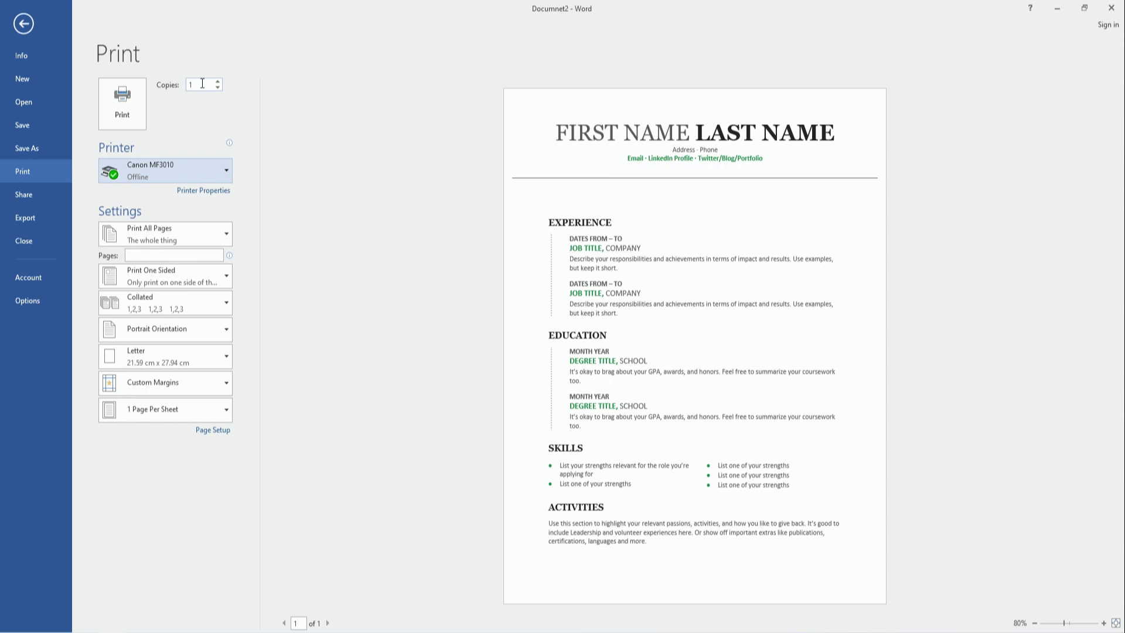
double_click(202, 83)
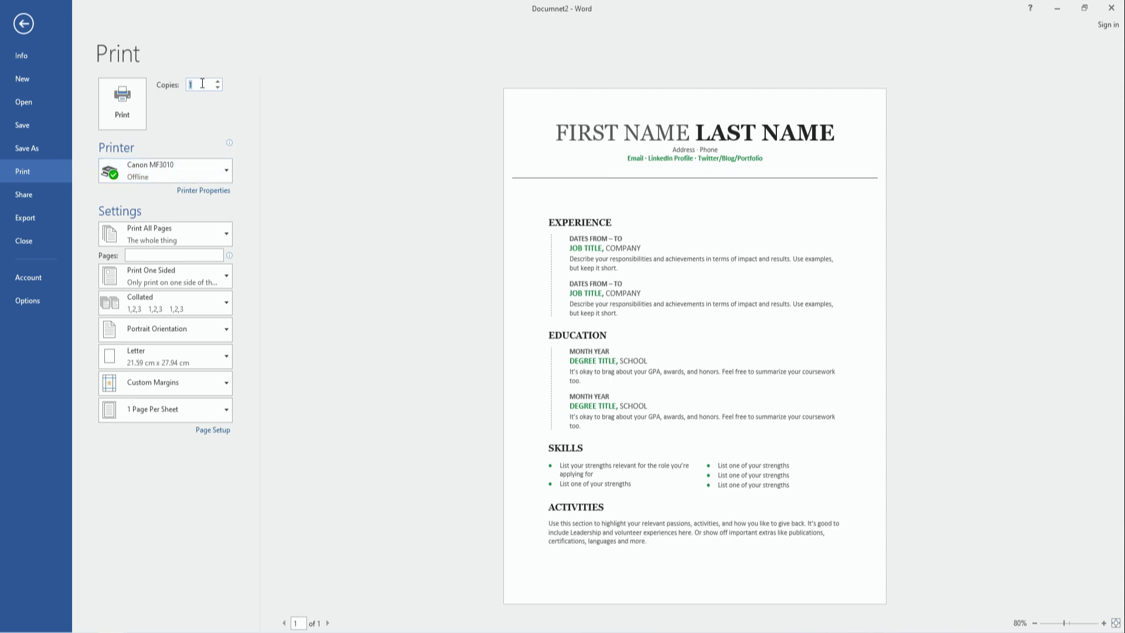
left_click(218, 431)
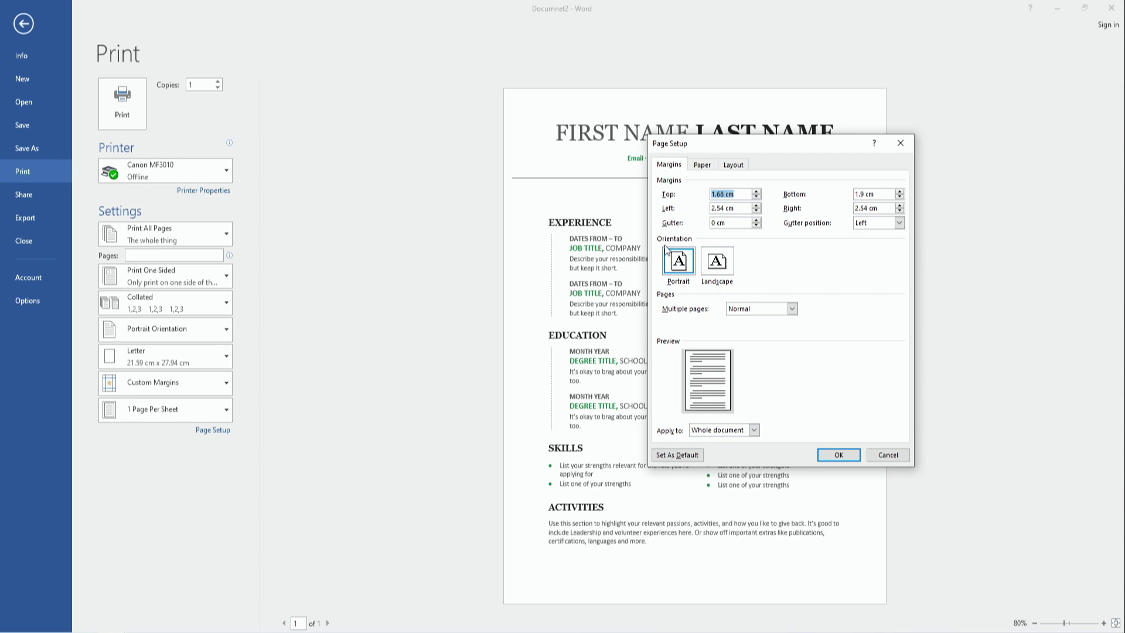
left_click(844, 456)
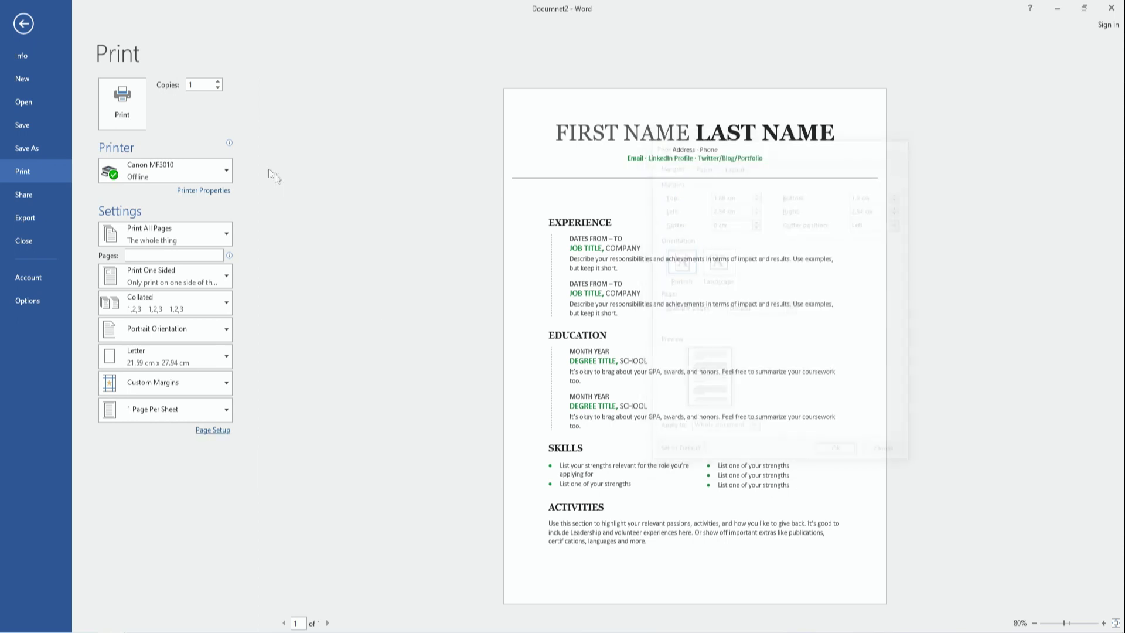
left_click(24, 24)
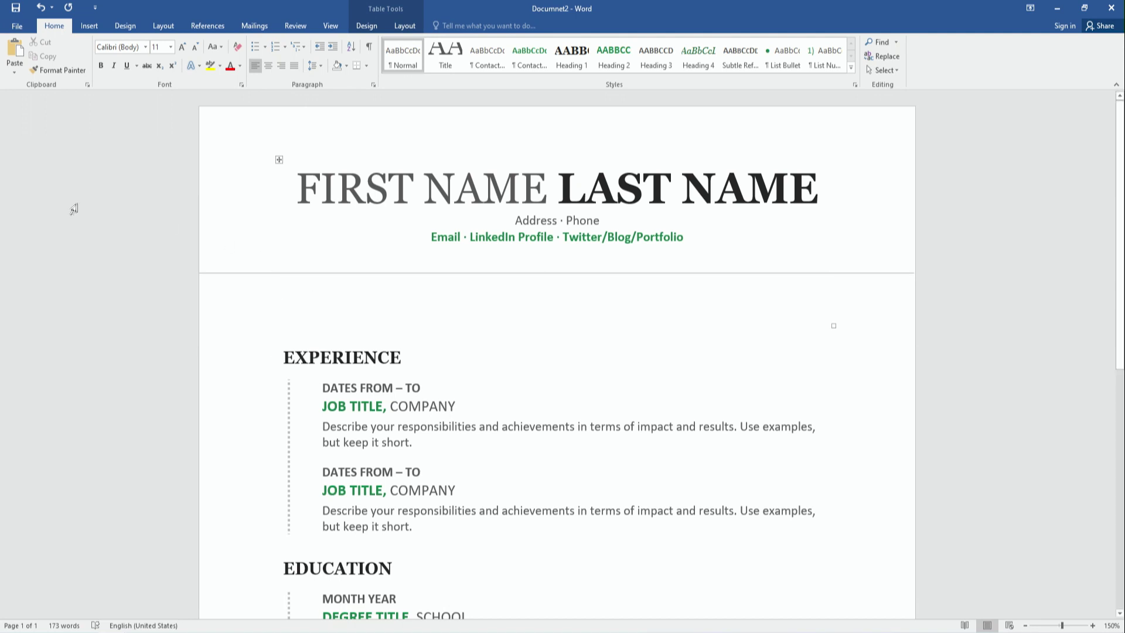
Show the full list of document properties on the Info page and collapse it again.
left_click(19, 27)
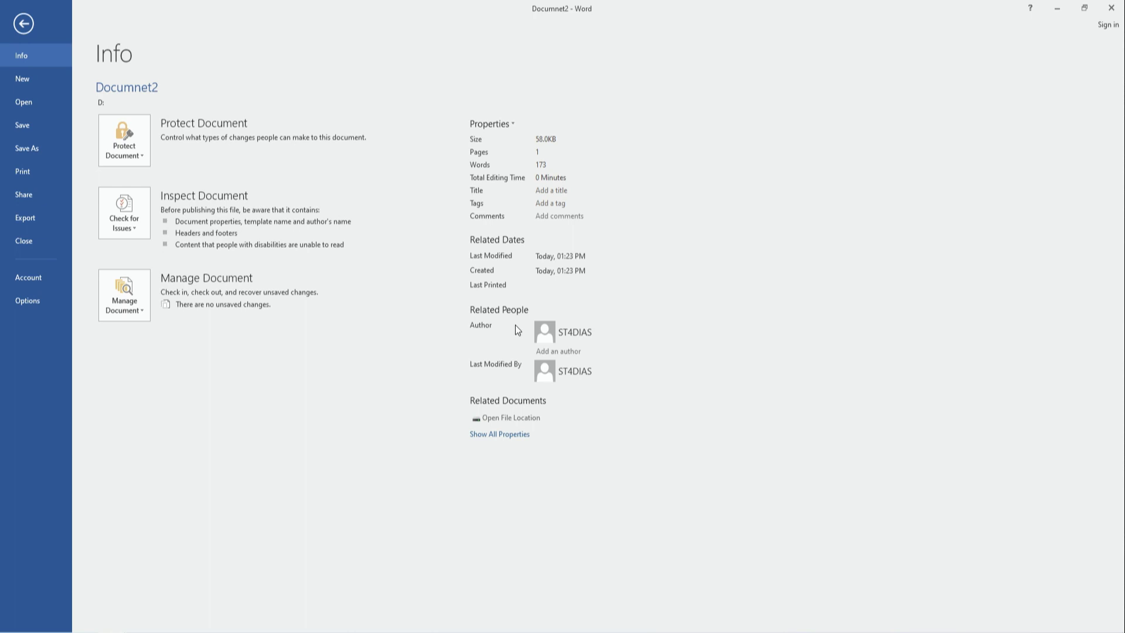
left_click(526, 436)
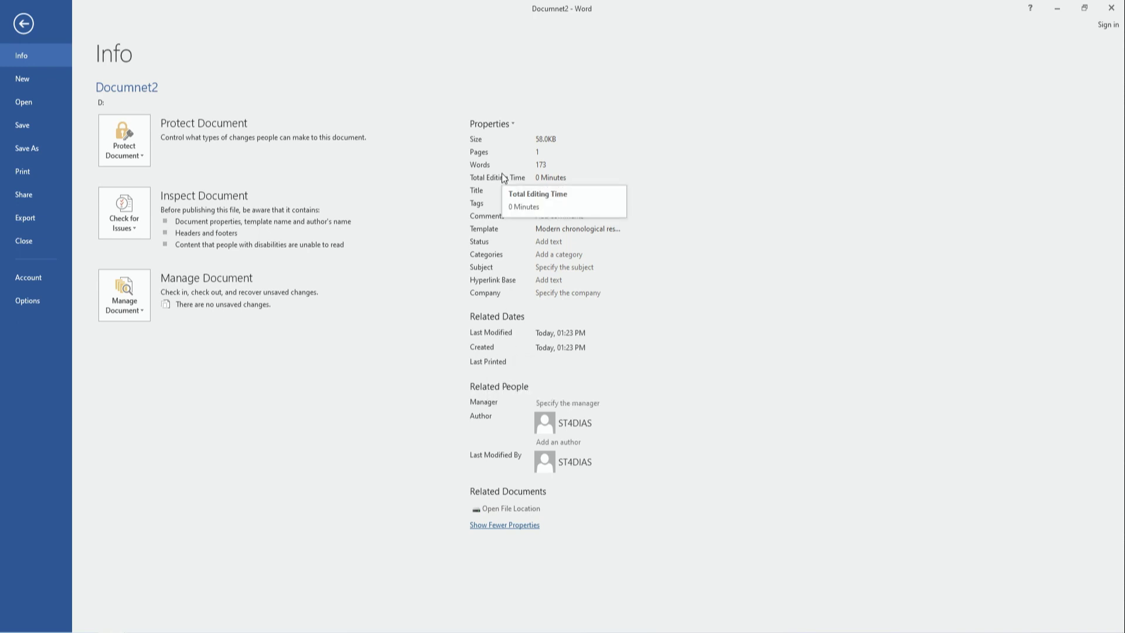
left_click(520, 527)
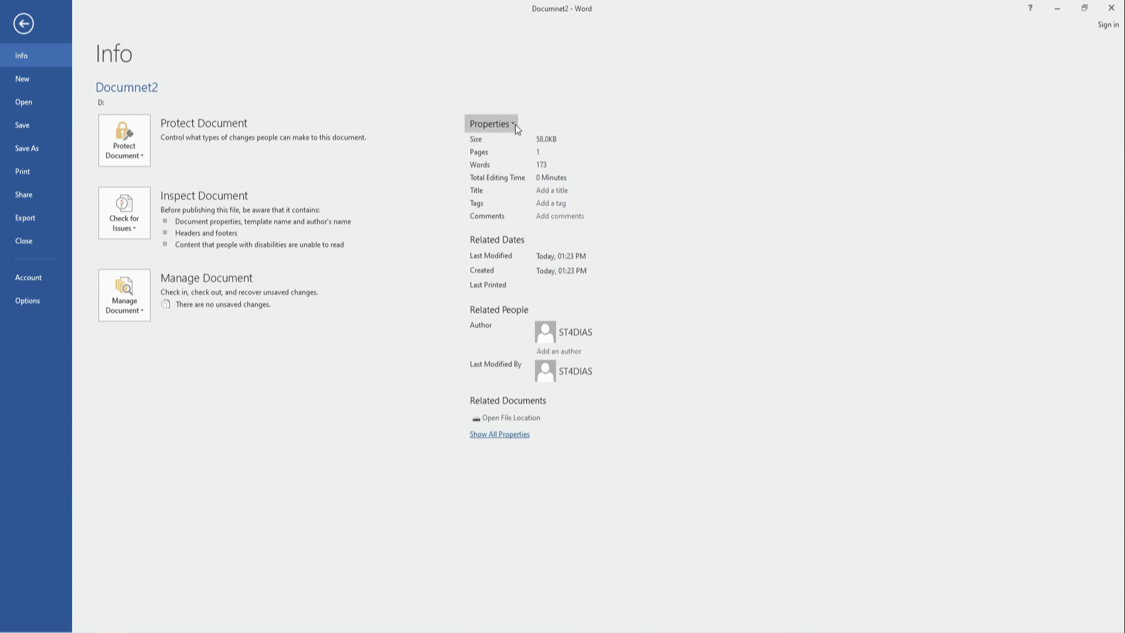
Try to set the advanced properties to title document2, subject save document and author iti, and return to the document.
left_click(511, 124)
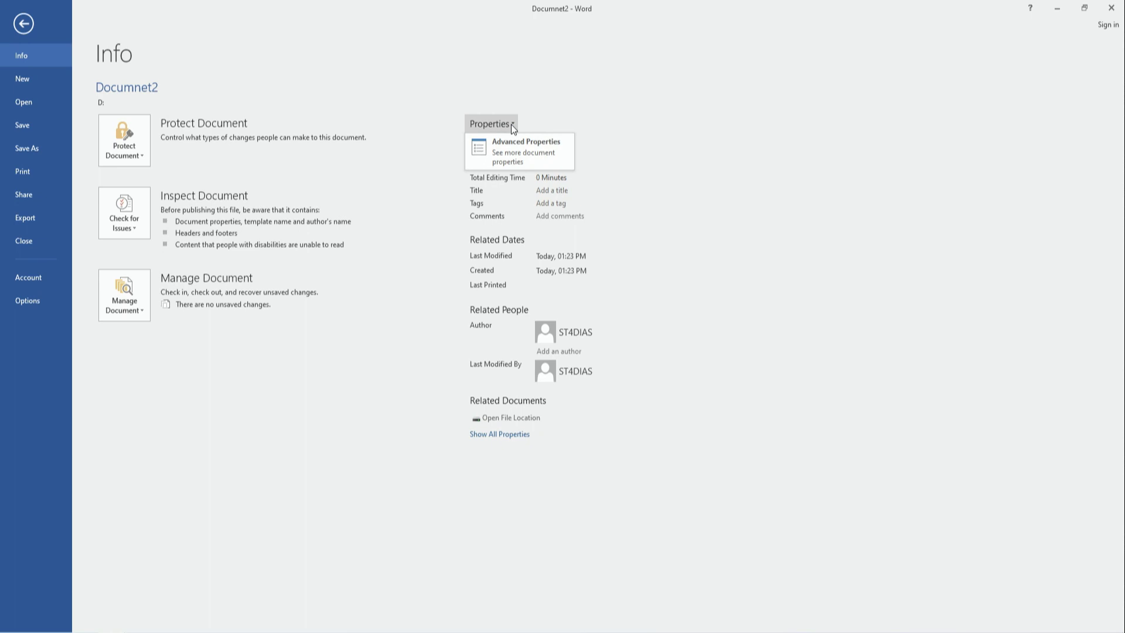
left_click(512, 149)
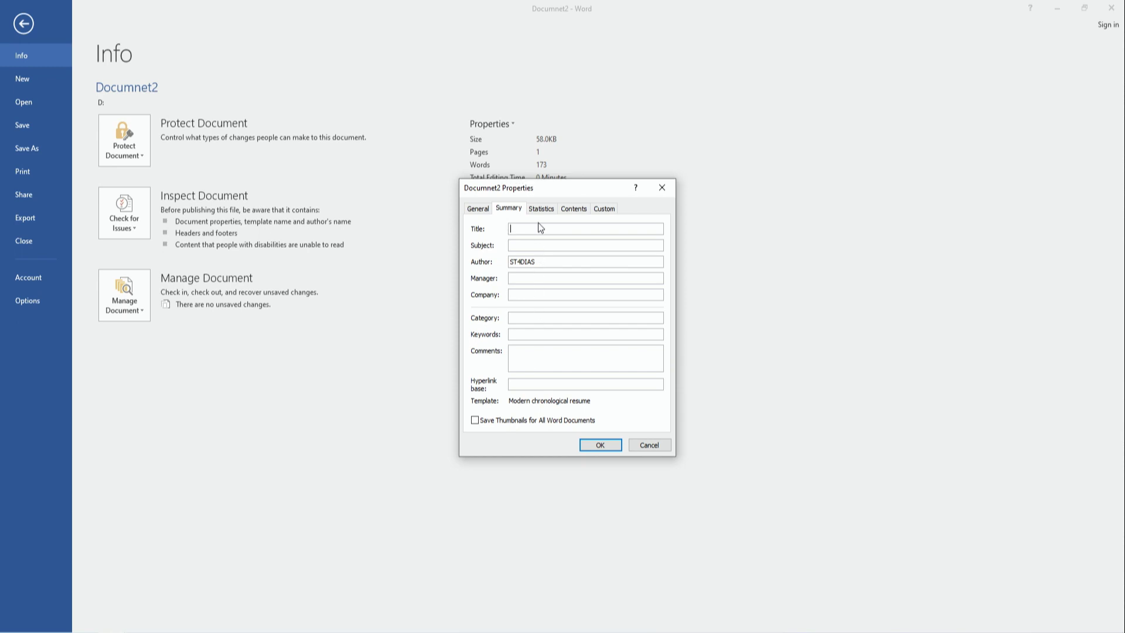
left_click(553, 259)
type("documnet")
key("BackSpace")
key("BackSpace")
type("ent2")
left_click(541, 243)
type("save document")
left_click_drag(542, 262, 475, 264)
type("iti")
left_click(600, 444)
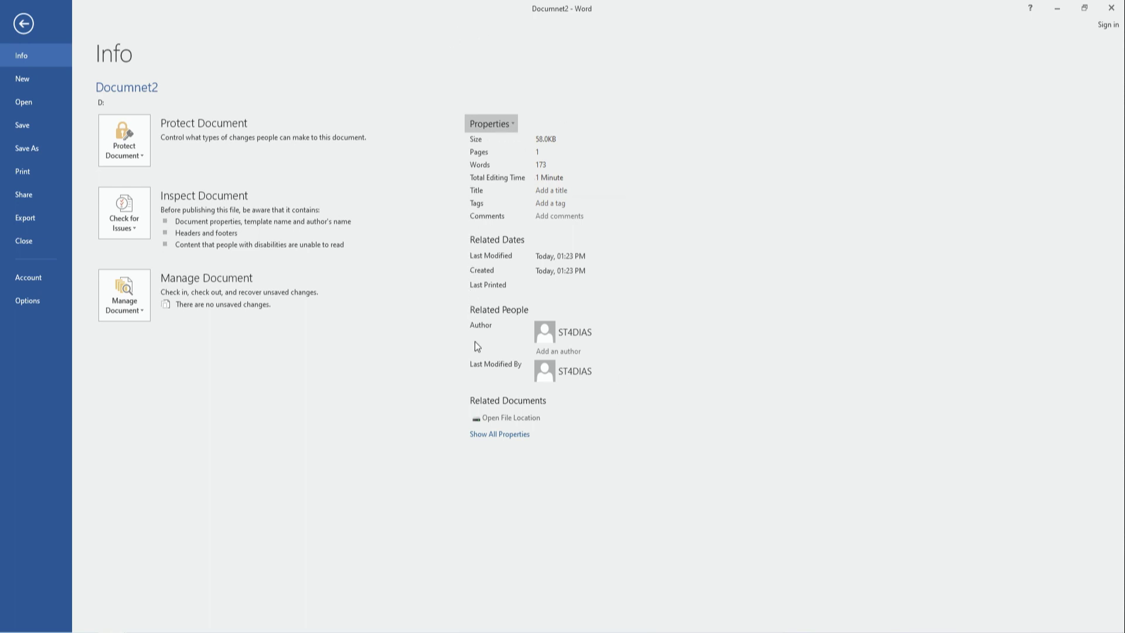
key("Escape")
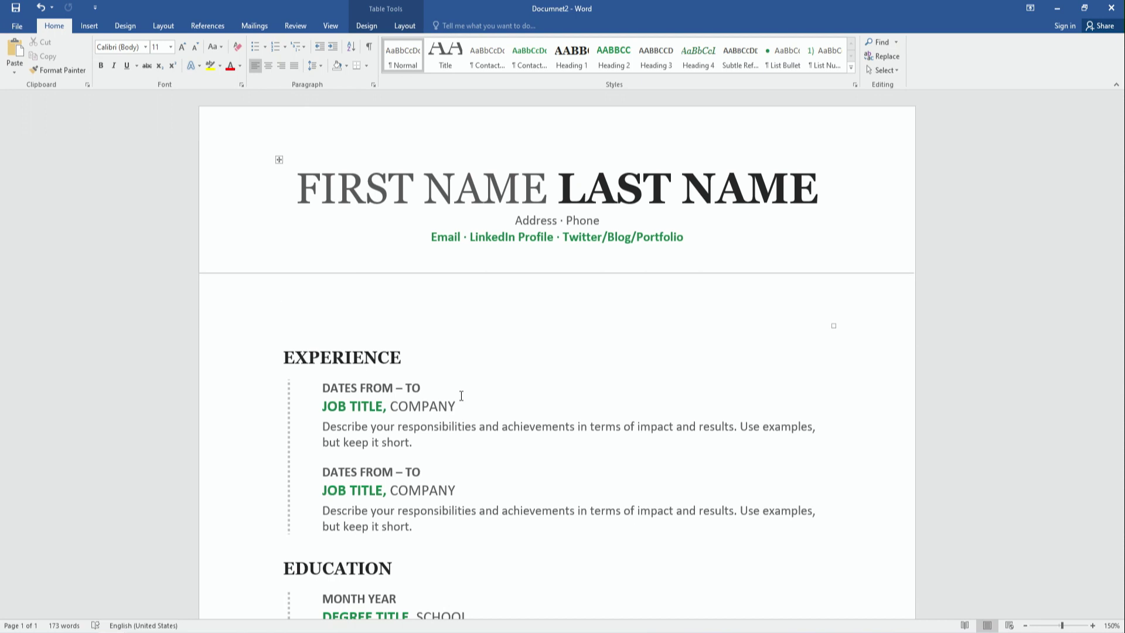
Display the email options for sharing the document.
left_click(17, 26)
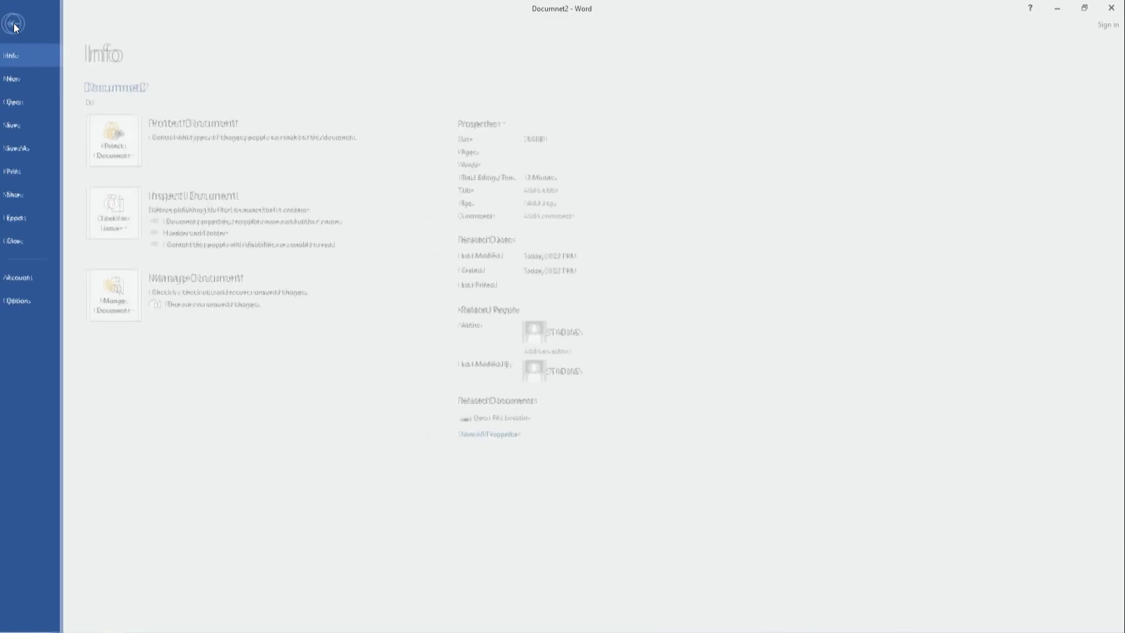
left_click(24, 197)
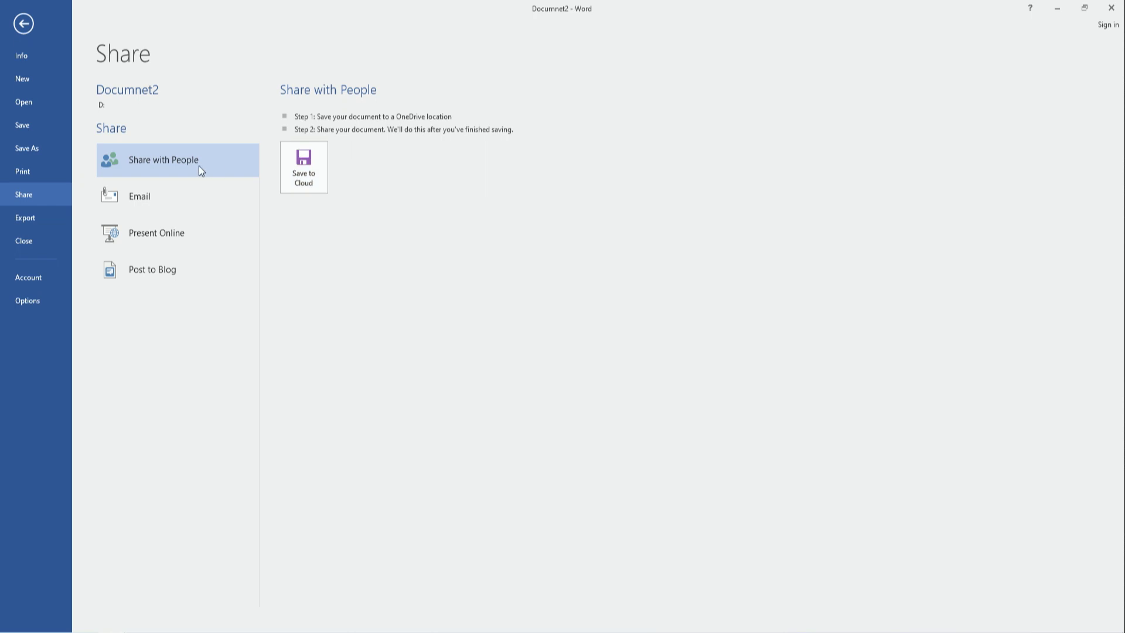
left_click(192, 204)
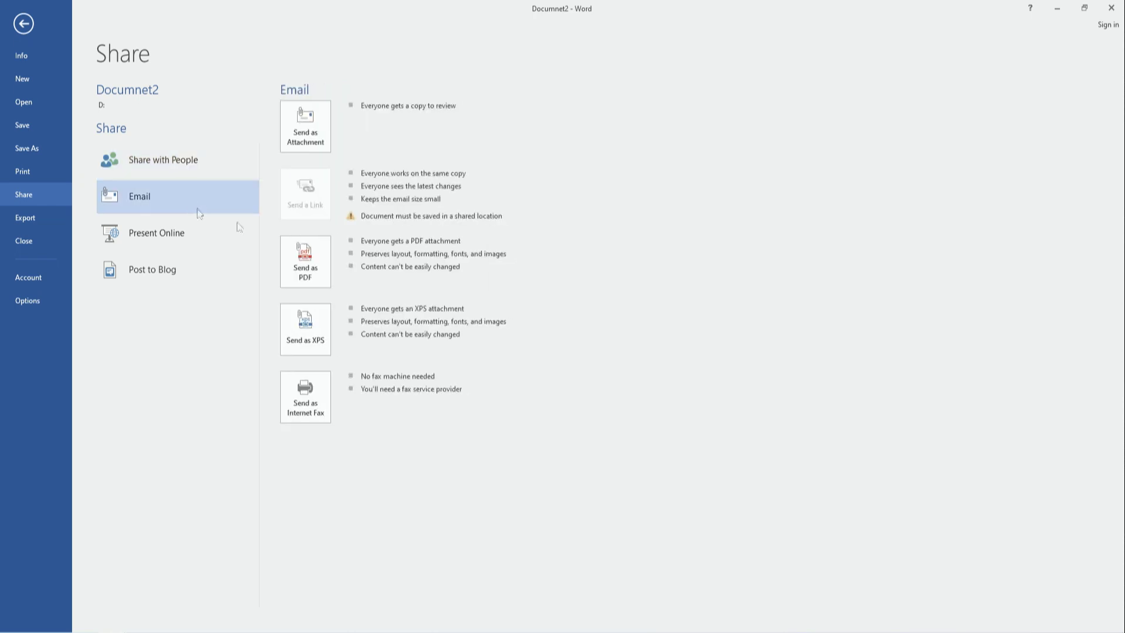